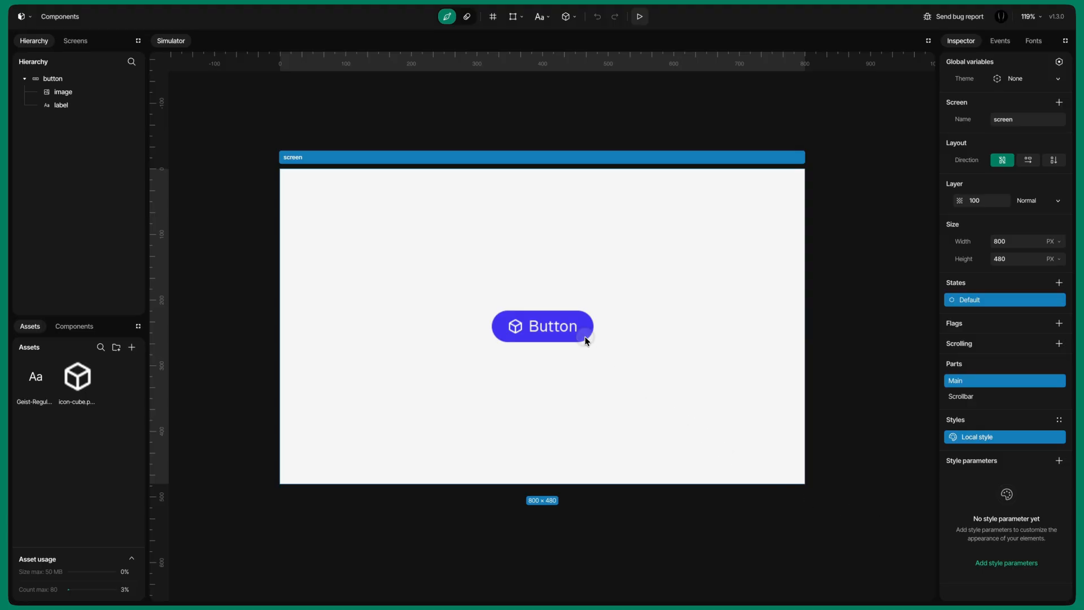
Step: Convert the selected button on the screen into a component and open it for editing
left_click(585, 338)
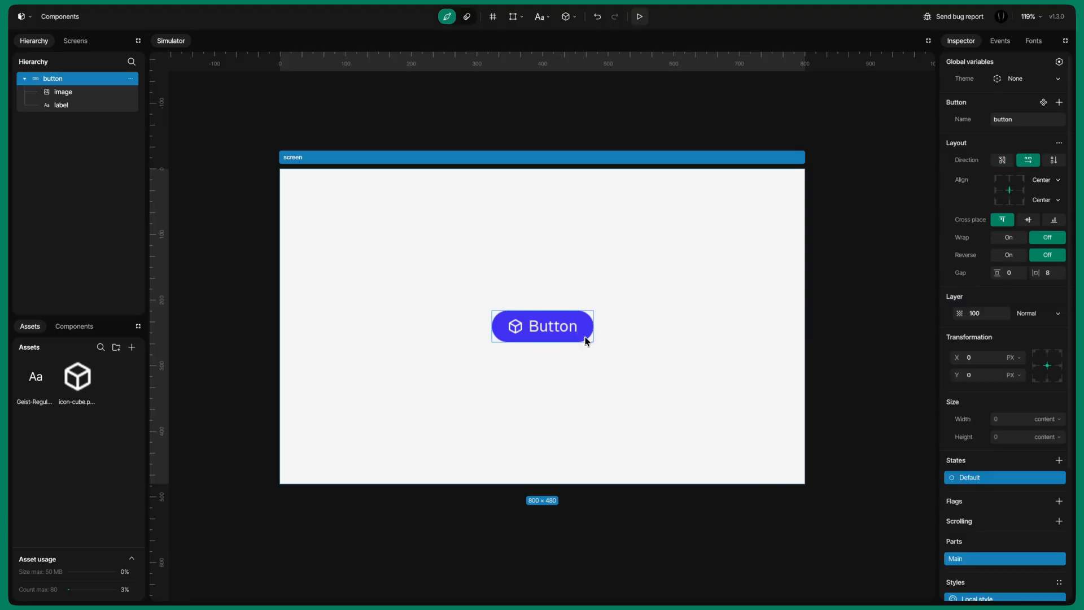
left_click(1044, 103)
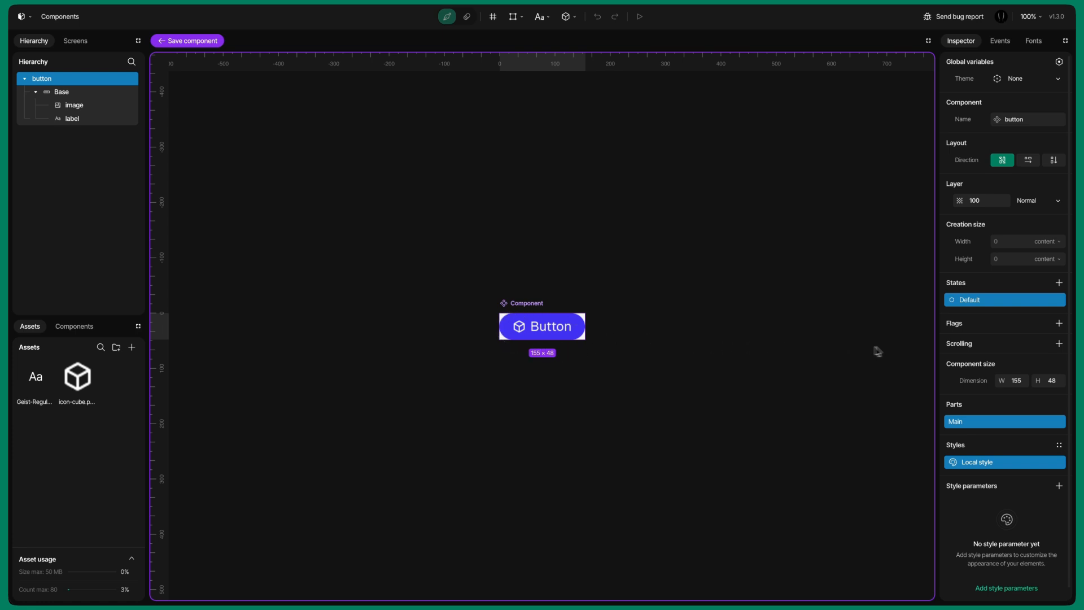
Step: Set the component's creation width and height units to PX
scroll(1008, 325, "down", 1)
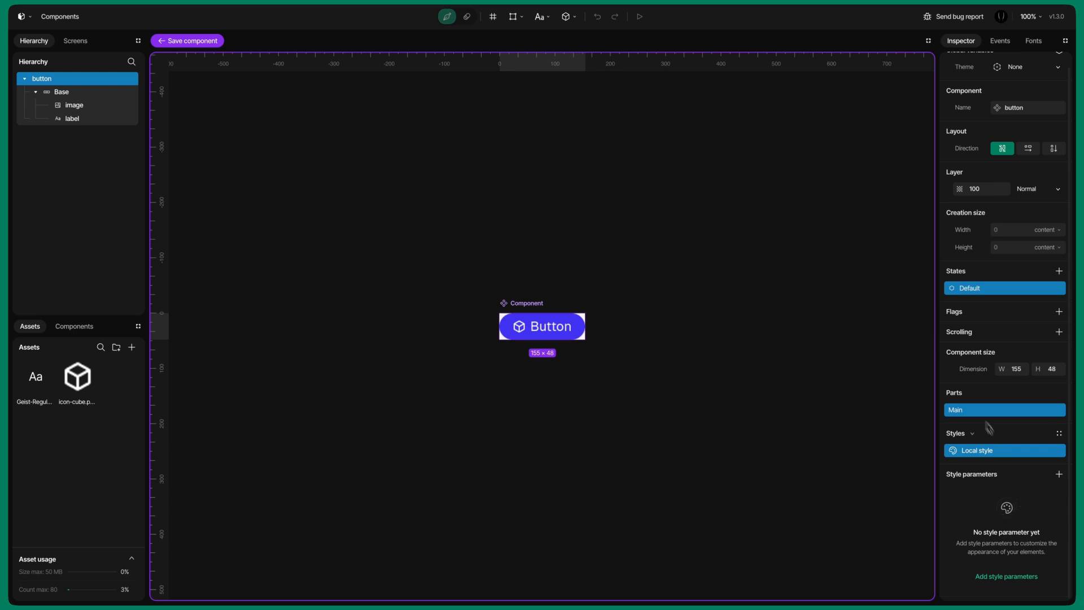
scroll(979, 411, "up", 1)
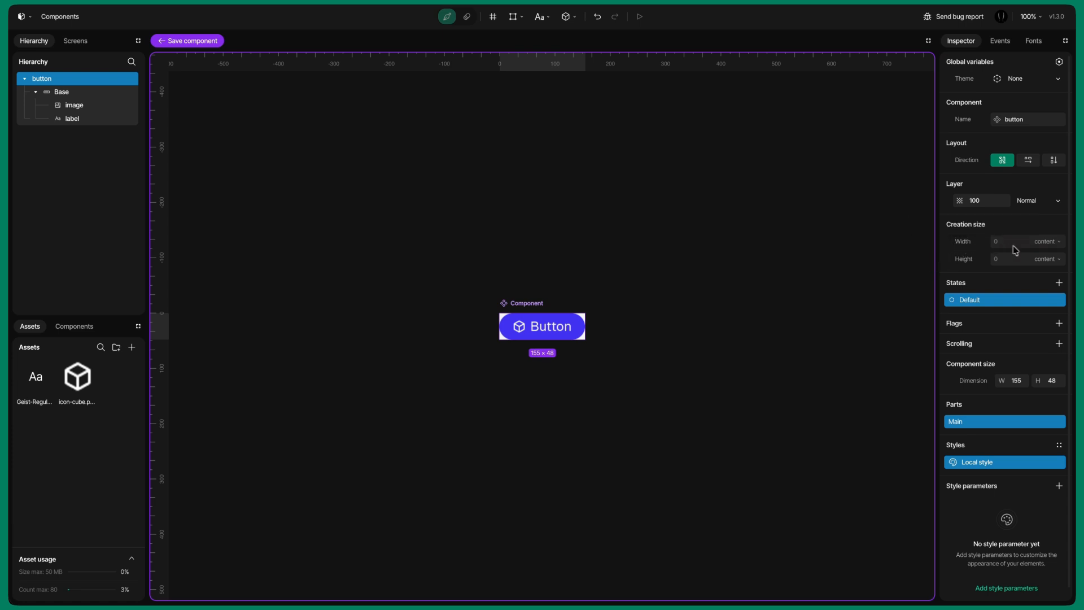
left_click(1055, 243)
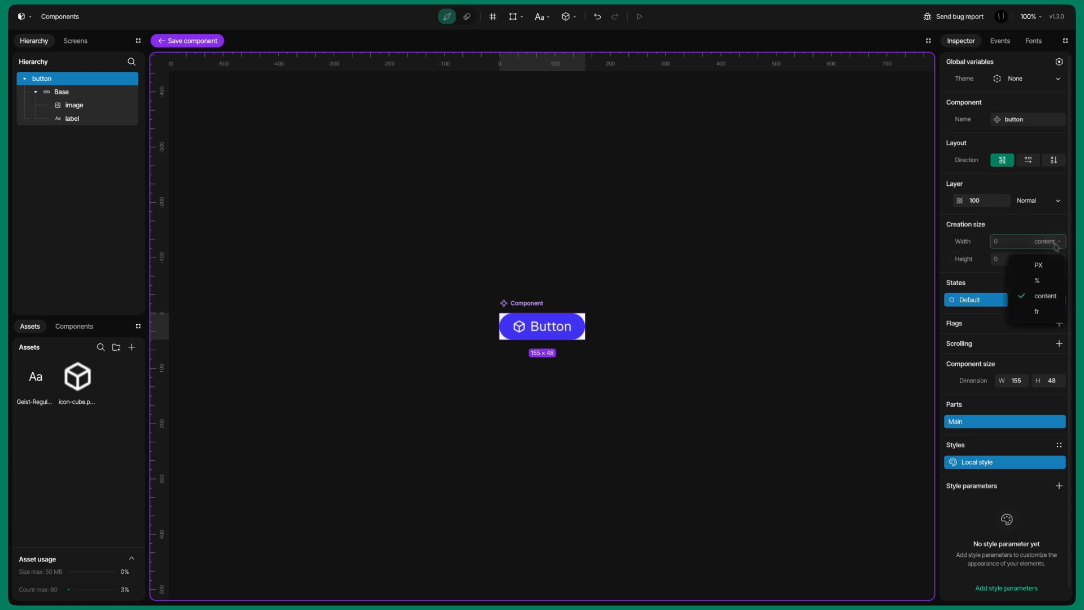
left_click(1048, 265)
left_click(1051, 259)
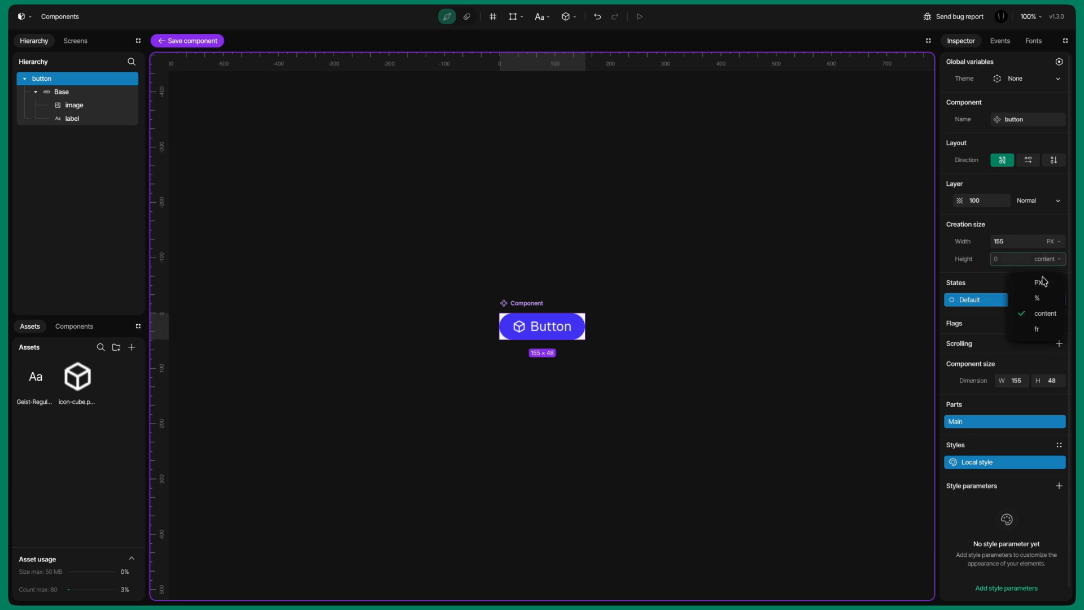
left_click(1043, 282)
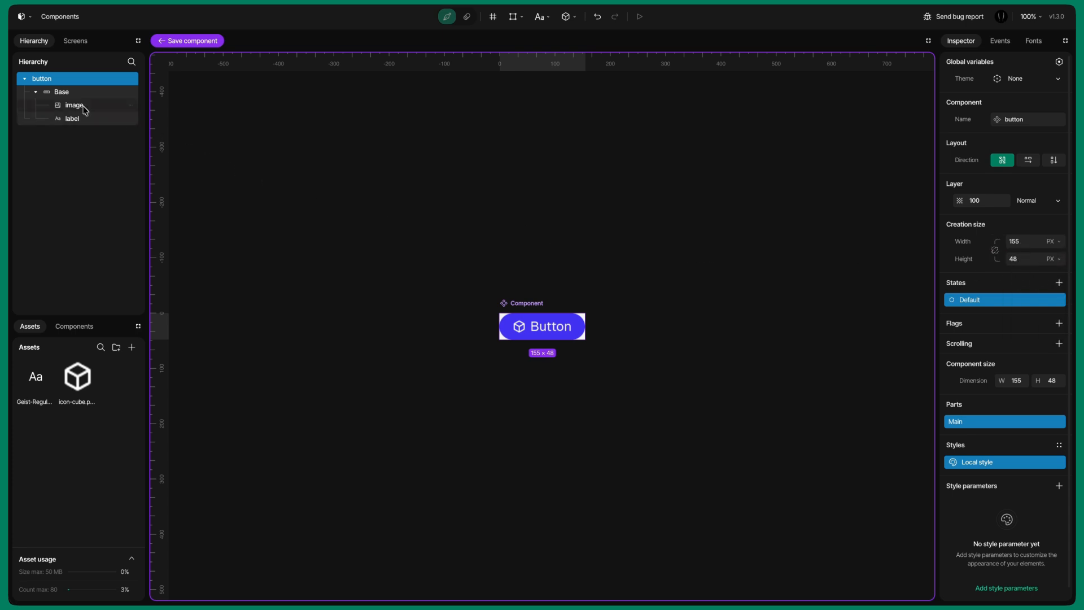
Step: Add an Outline style parameter to the Base's local style with width 4 and pad 2
left_click(61, 92)
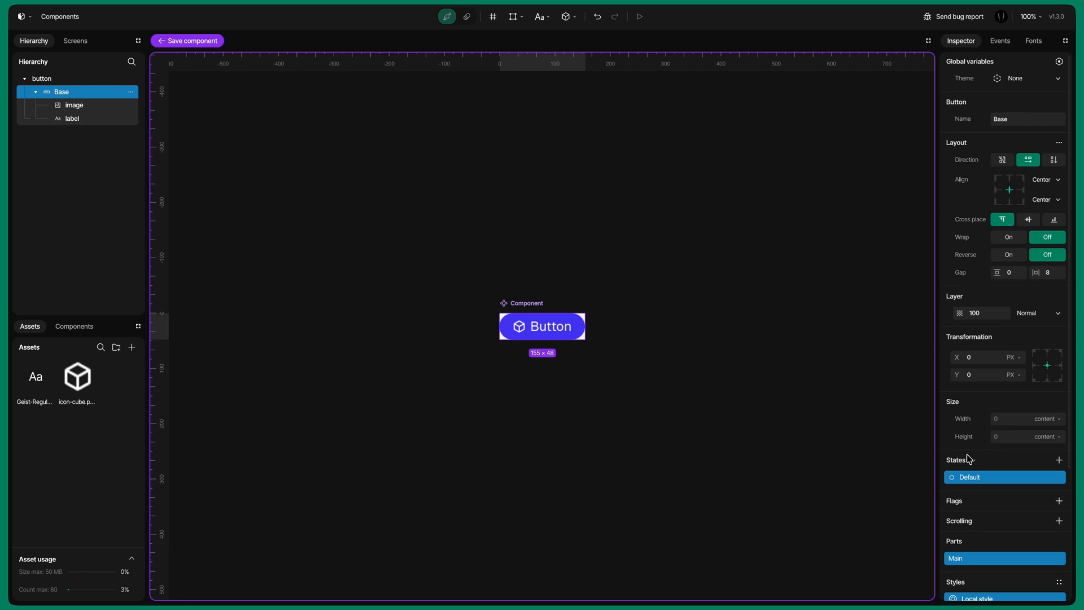
scroll(969, 459, "down", 3)
left_click(1059, 474)
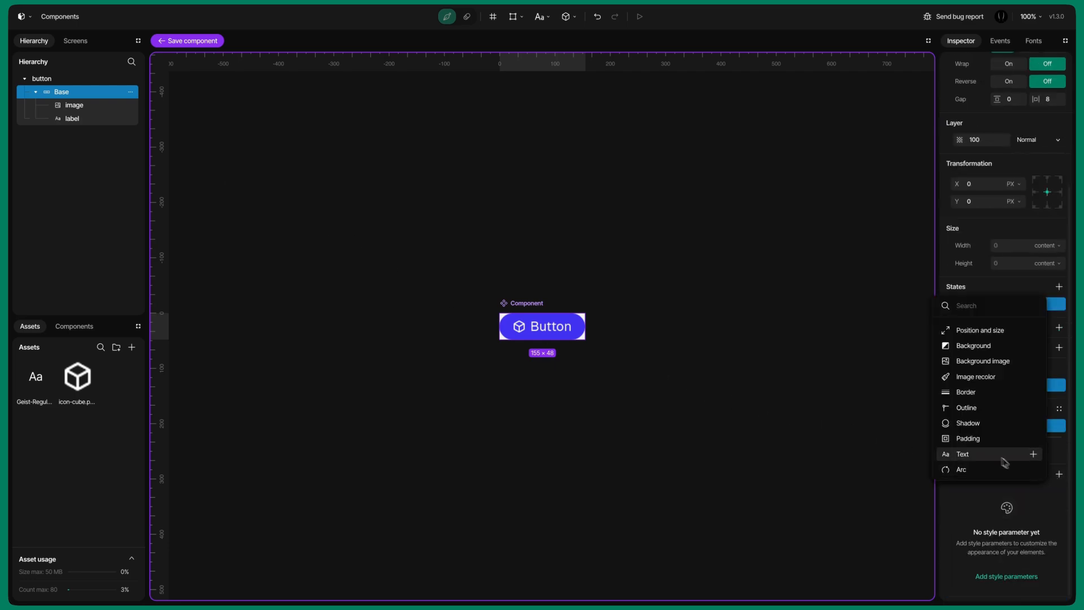
left_click(967, 408)
left_click(1017, 587)
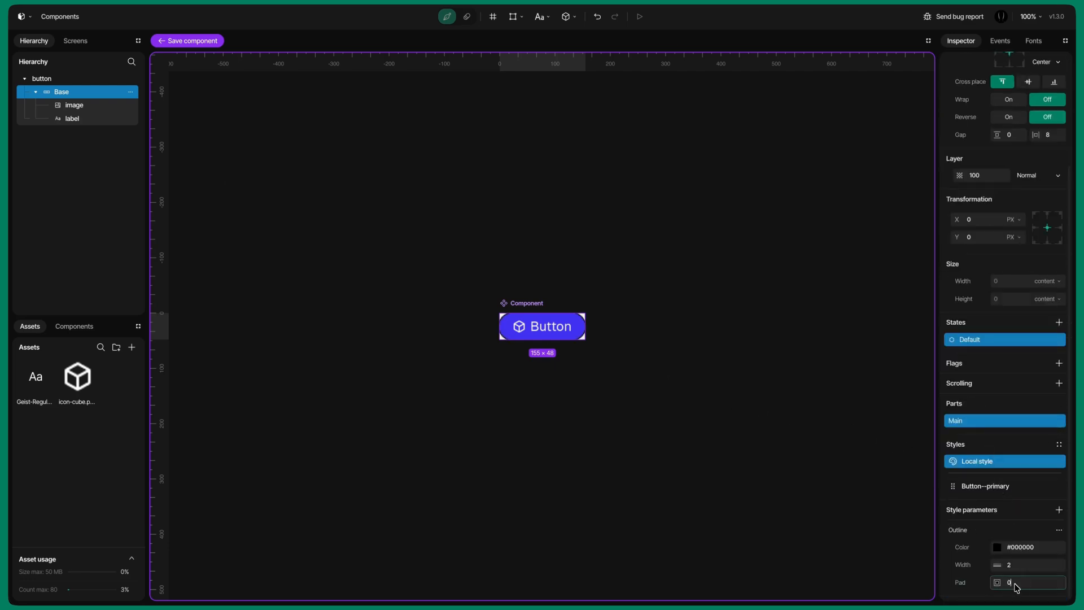
key("BackSpace")
type("2")
left_click(1019, 570)
type("4")
Step: Set the button component's dimension to 172 wide by 64 high
left_click(75, 79)
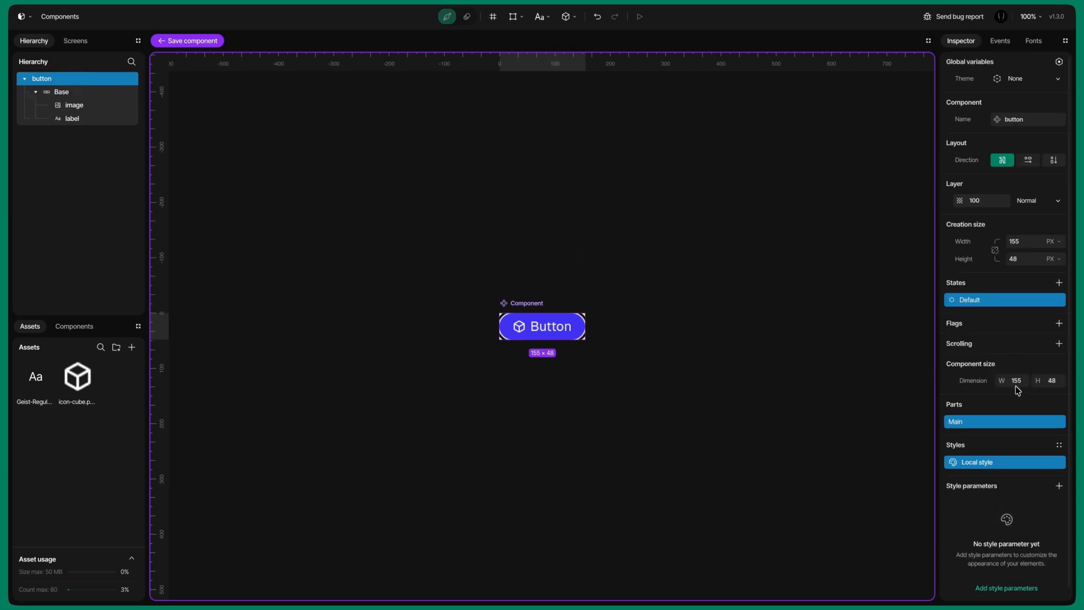
left_click(1016, 381)
type("172")
left_click(1048, 380)
type("64")
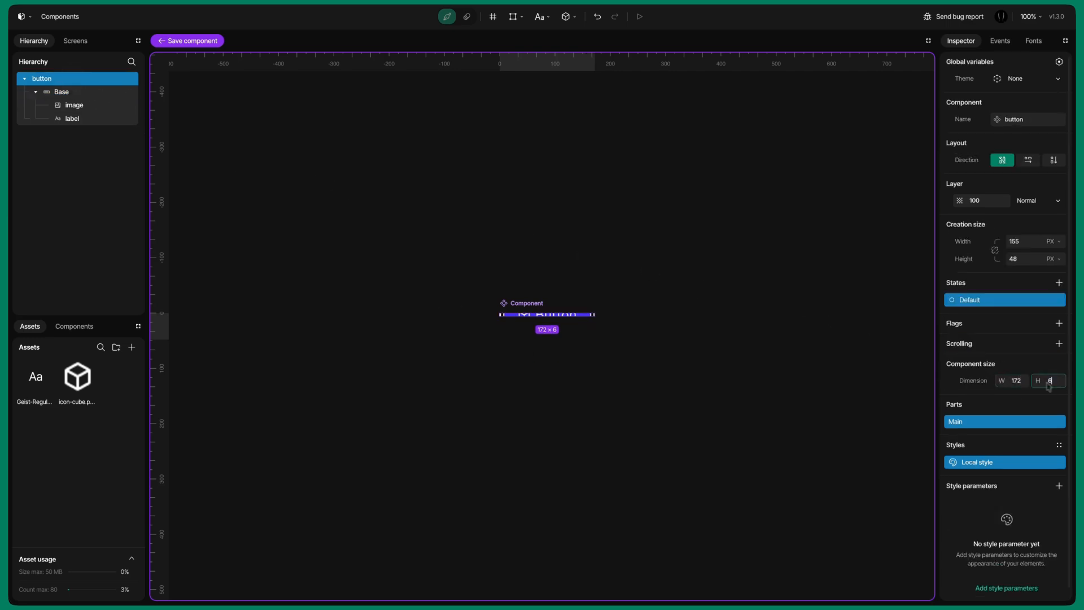
Step: Set the component's creation size to 172 px wide and 64 px high
left_click(1016, 259)
type("64")
left_click(1015, 241)
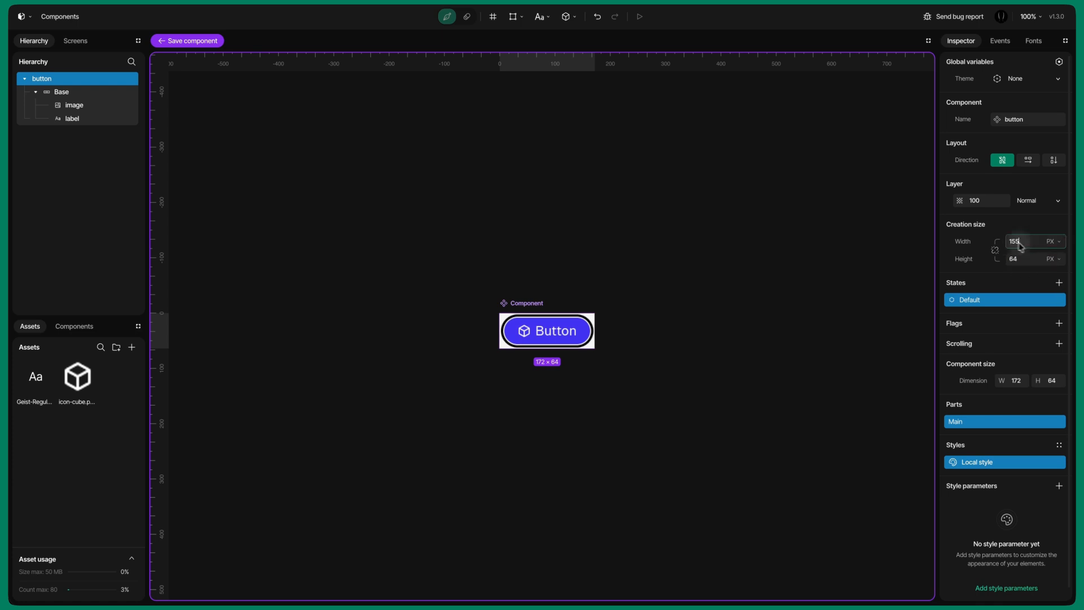
type("172")
key("Return")
Step: Inspect the Base's Button--primary style parameters and the styles library
left_click(88, 92)
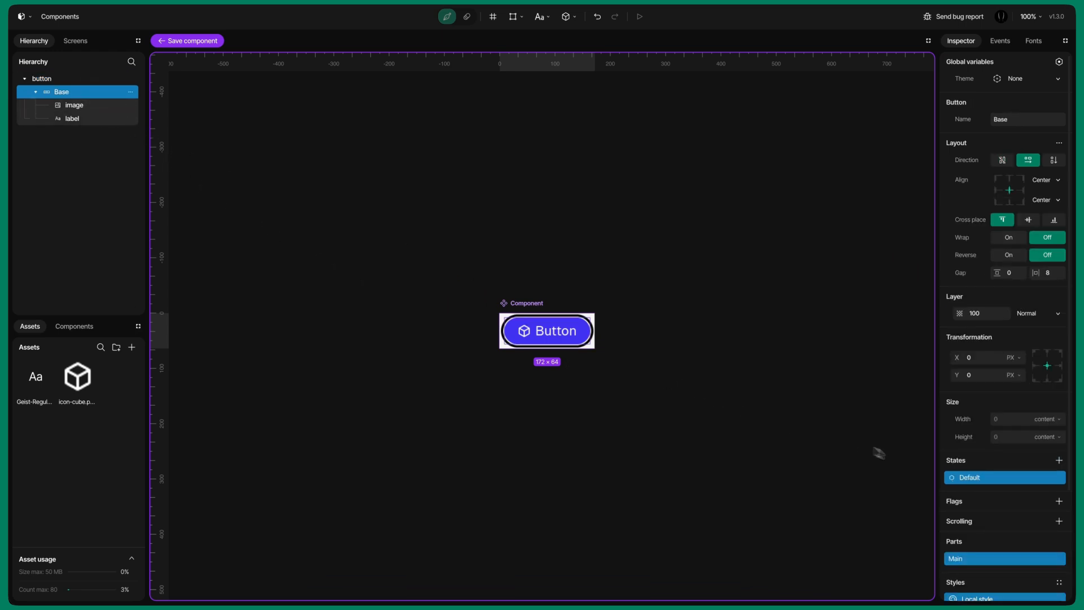
scroll(956, 471, "down", 3)
left_click(976, 486)
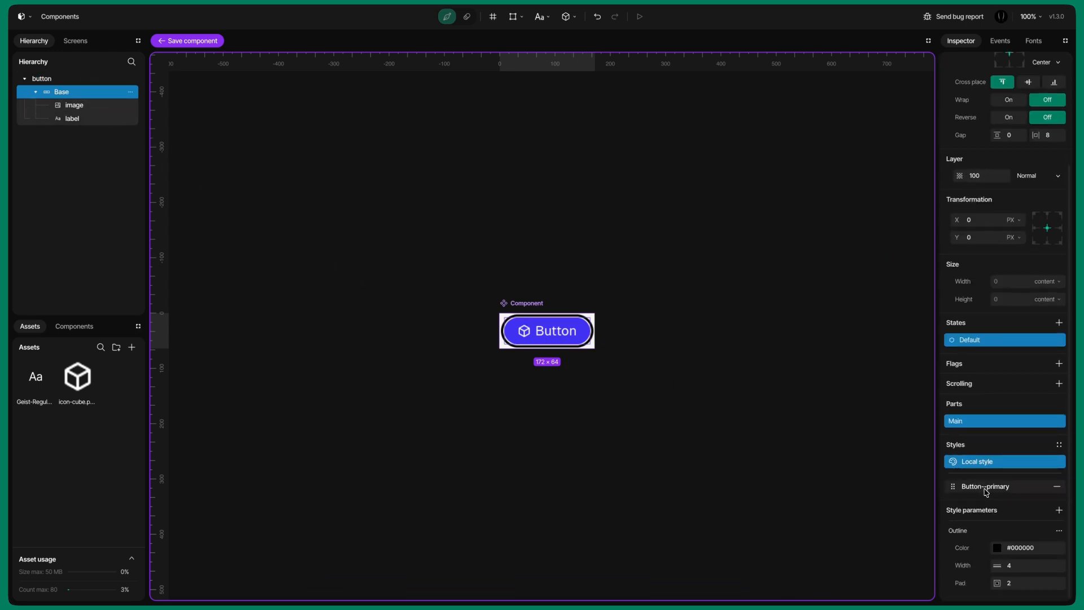
scroll(985, 494, "down", 3)
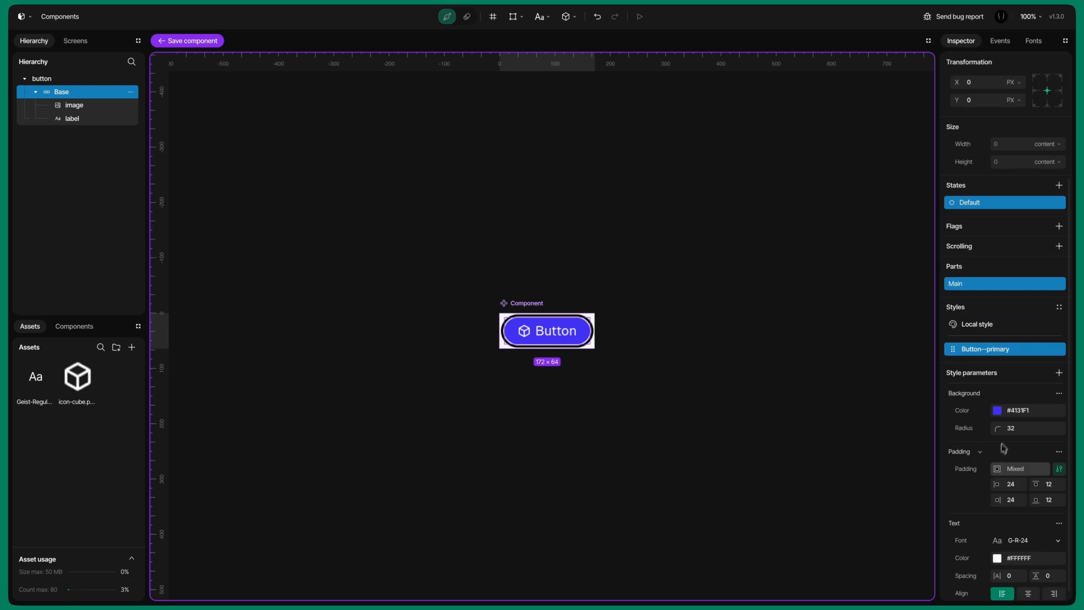
left_click(1059, 306)
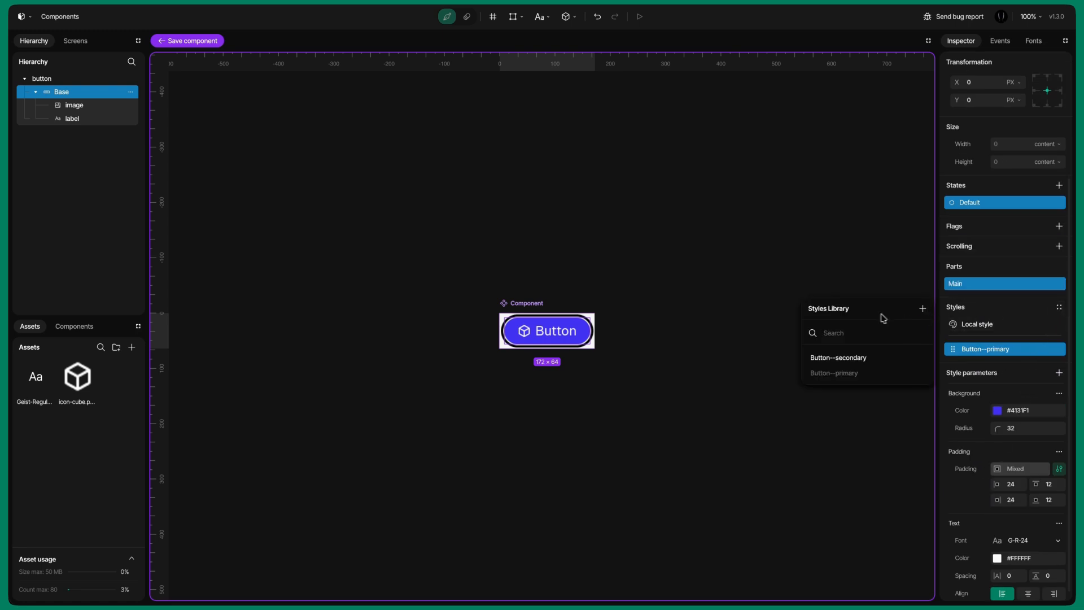
left_click(850, 401)
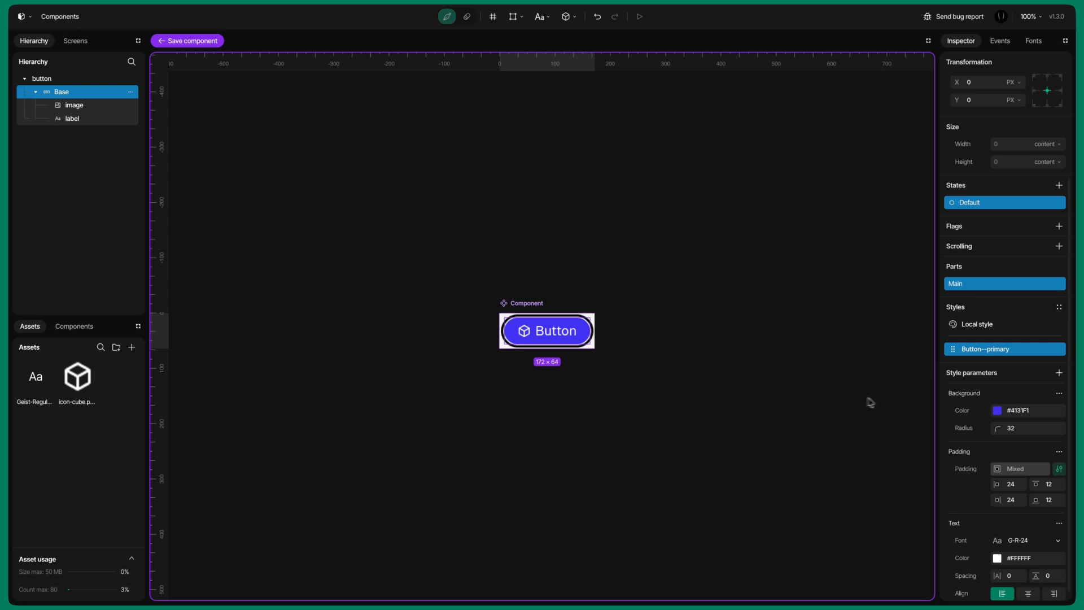
scroll(989, 401, "up", 5)
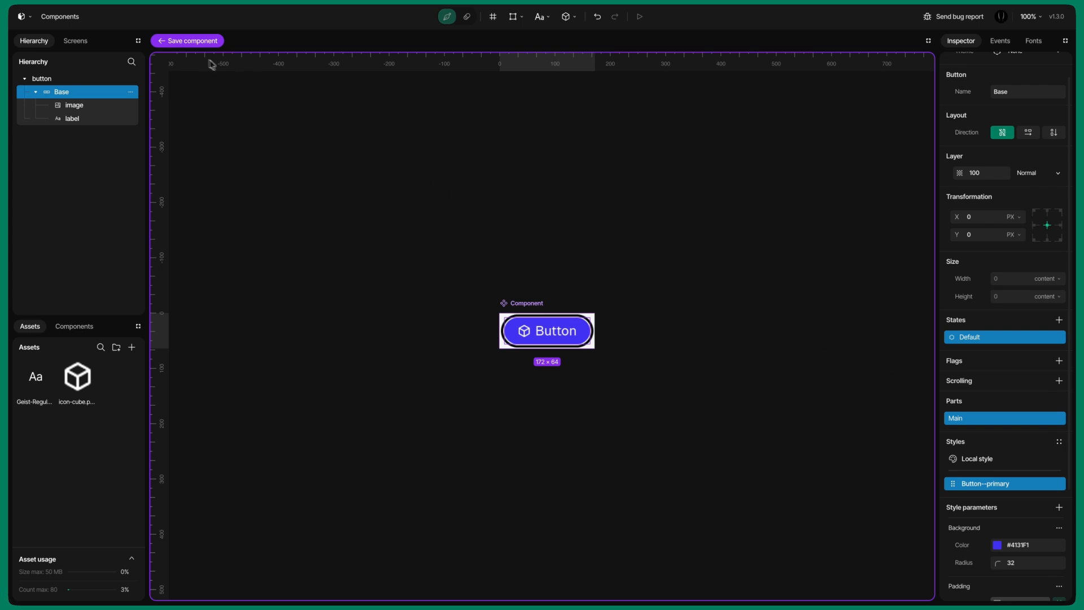
Step: Save the component and return to the screen
left_click(190, 41)
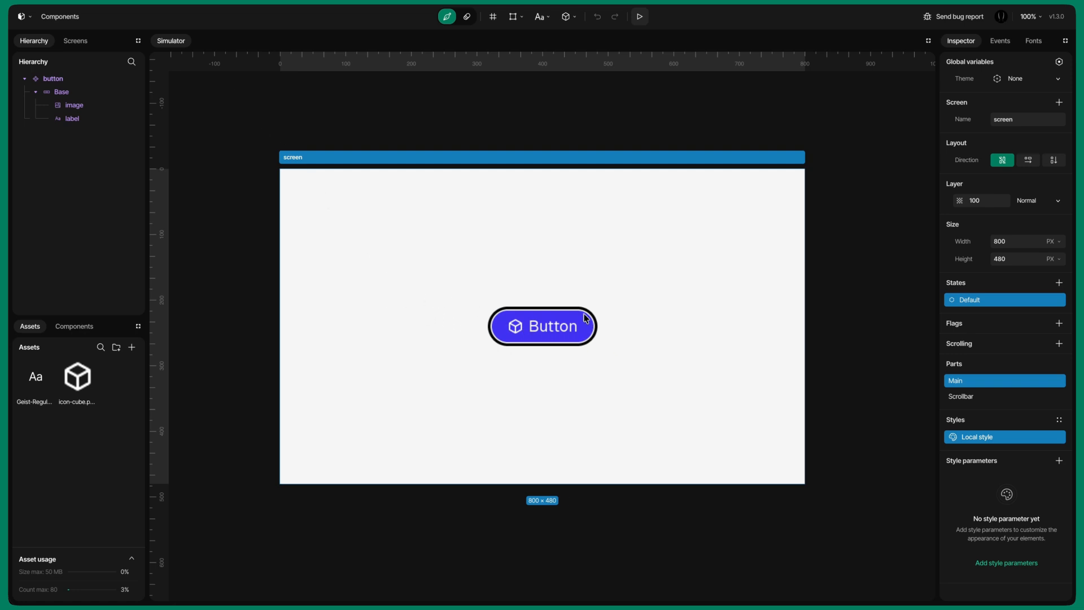
left_click(501, 324)
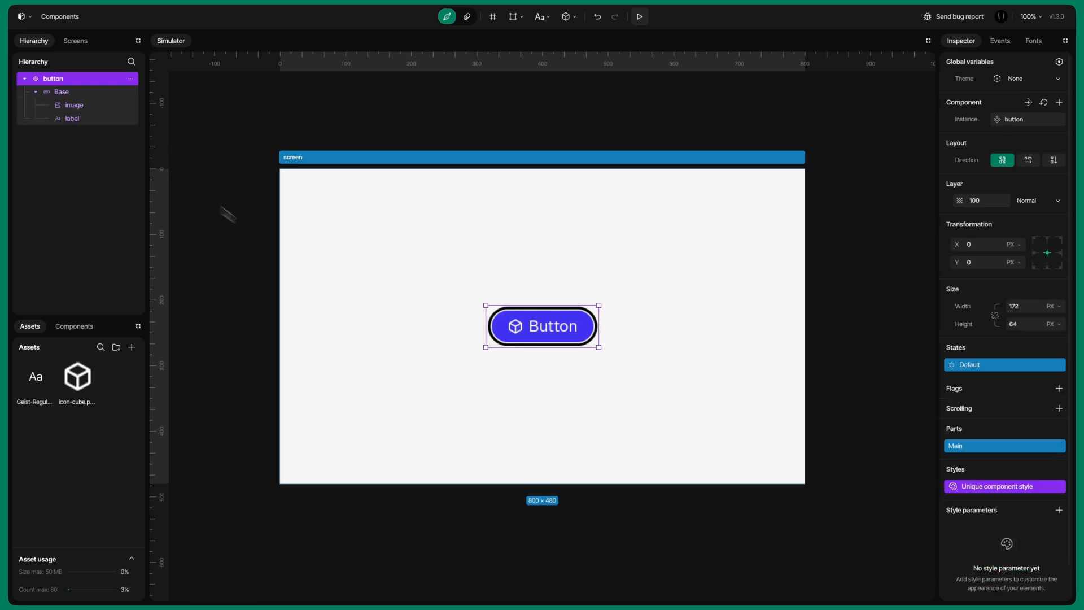
left_click(422, 307)
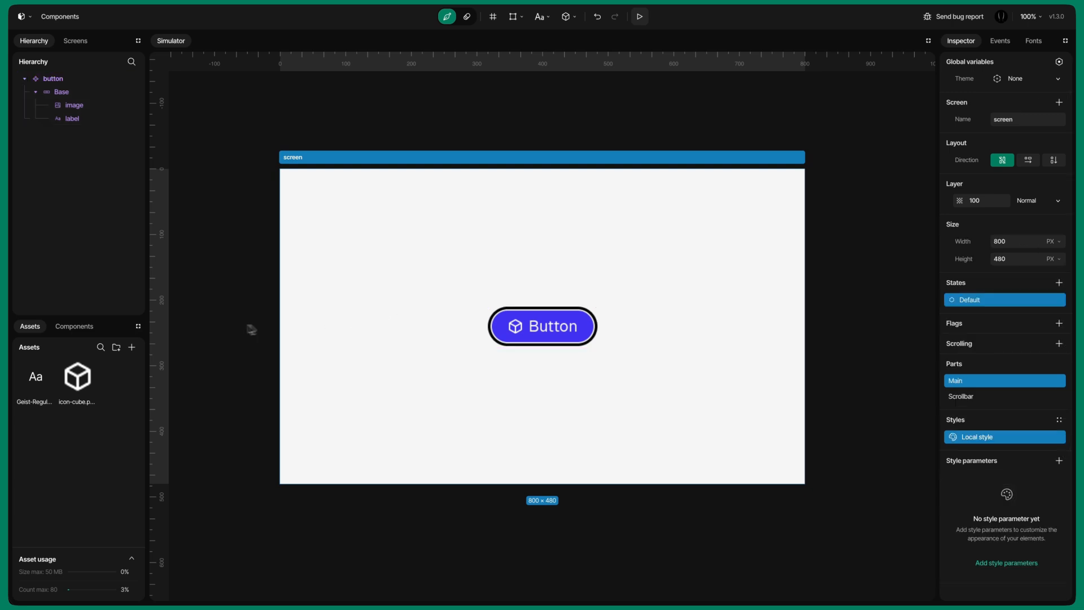
Step: Place a second button instance from the Components library to the right of the first, at about X 220
left_click(76, 330)
mouse_move(53, 377)
left_click_drag(41, 390, 370, 398)
left_click_drag(539, 326, 688, 329)
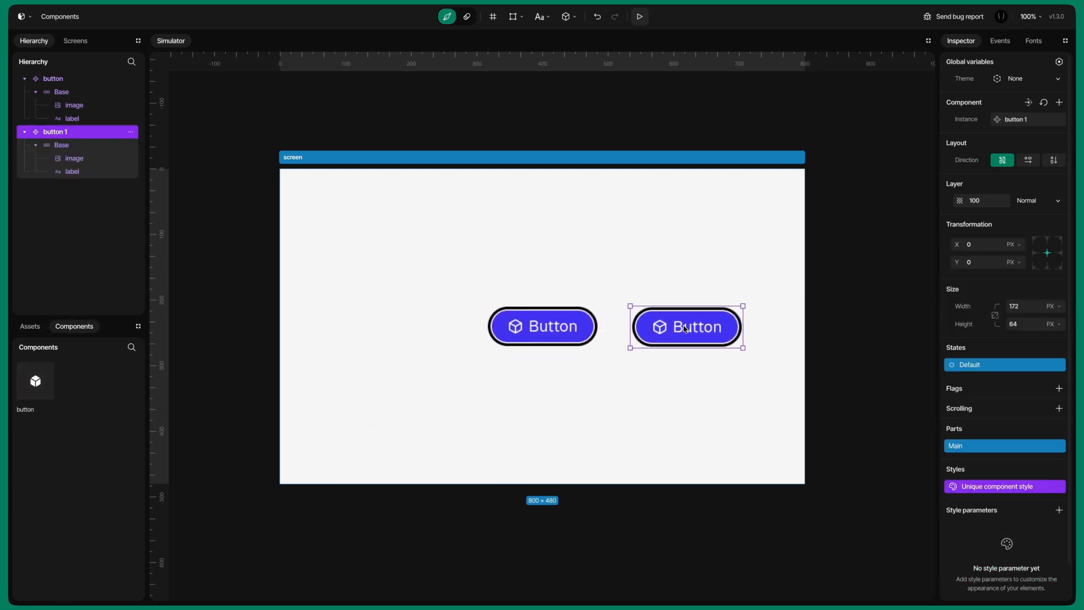
left_click(756, 397)
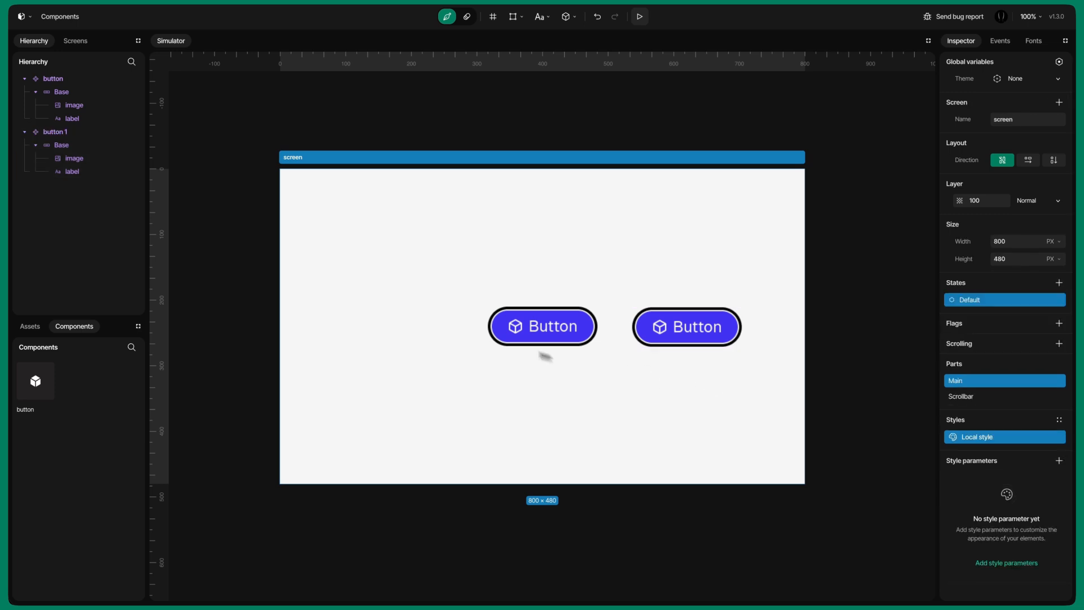
Step: Open the button component for editing and hide its image by adding the Hidden flag
left_click(62, 135)
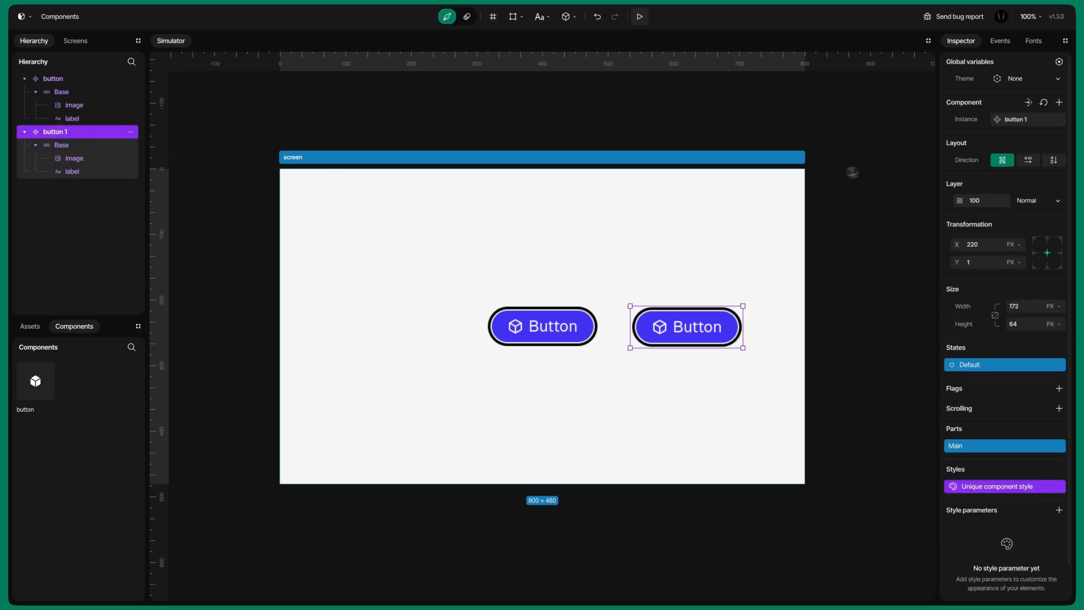
left_click(1029, 102)
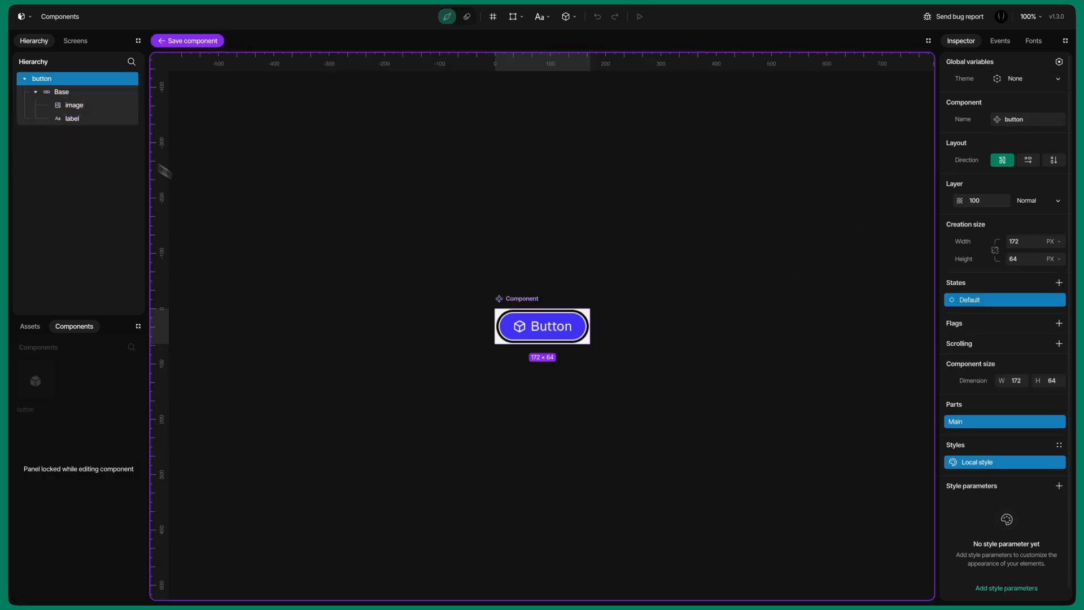
left_click(70, 105)
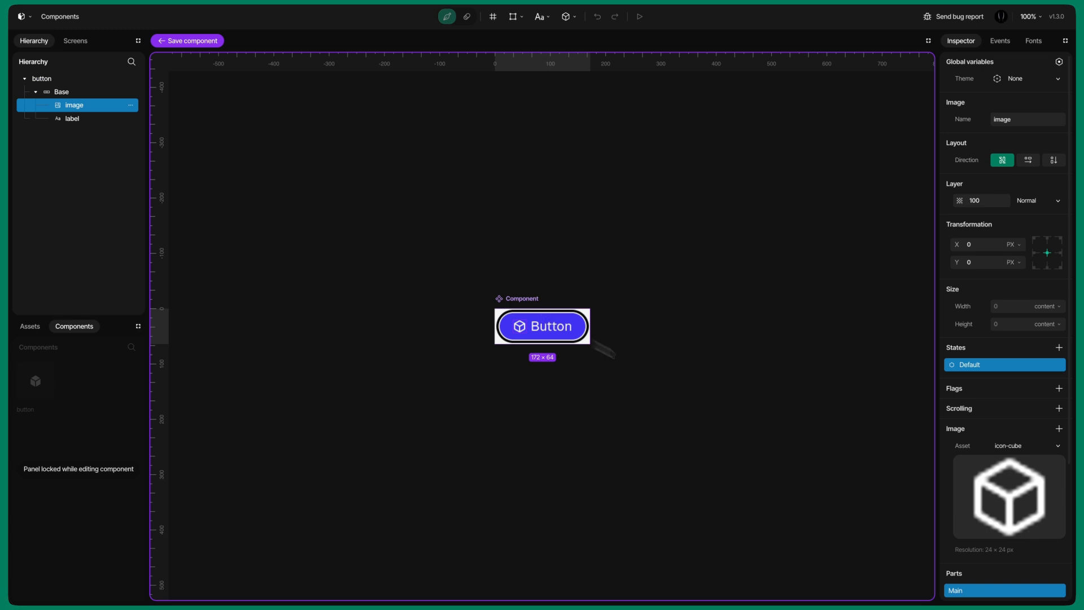
left_click(1059, 388)
left_click(965, 417)
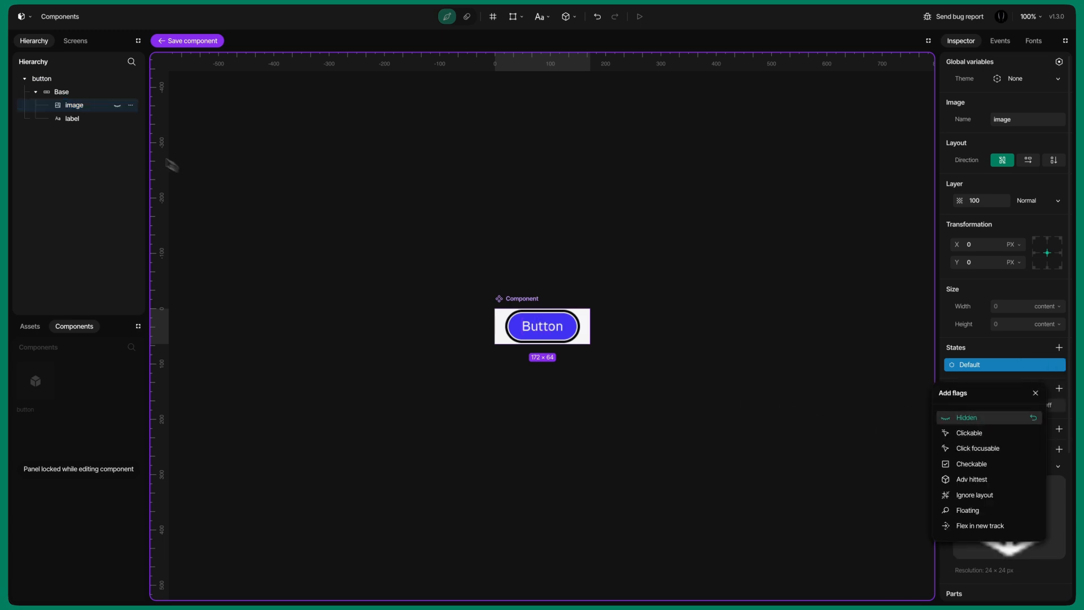
Step: Change the Base's background color to #3B376E
left_click(70, 92)
scroll(998, 480, "down", 5)
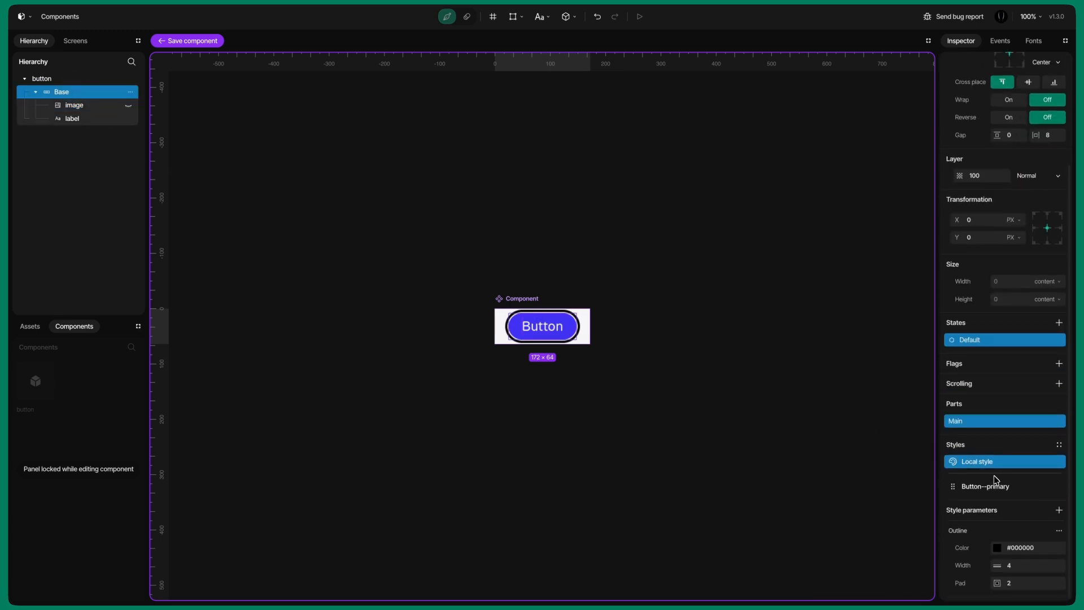
left_click(997, 400)
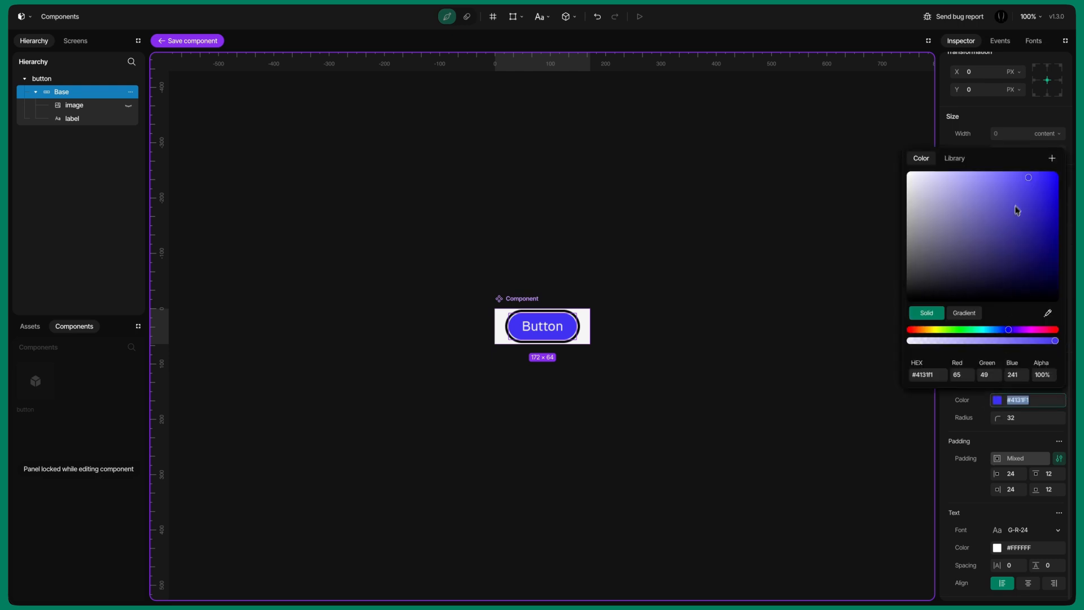
left_click_drag(1020, 202, 983, 251)
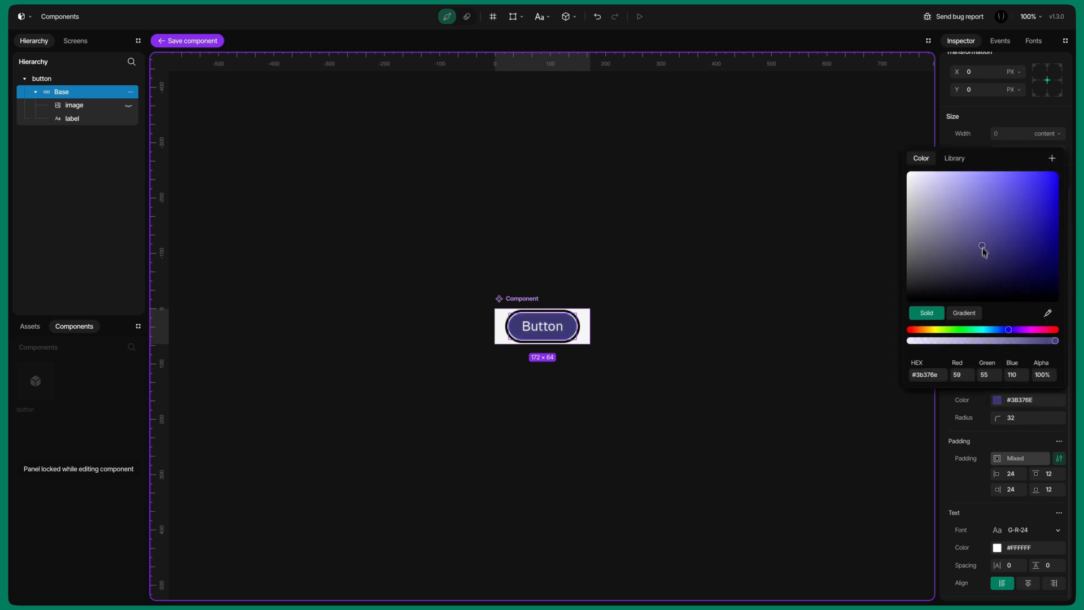
left_click(964, 433)
Step: Set the outline color to fully transparent #00000000 and save the component
scroll(977, 331, "up", 5)
scroll(1019, 477, "down", 4)
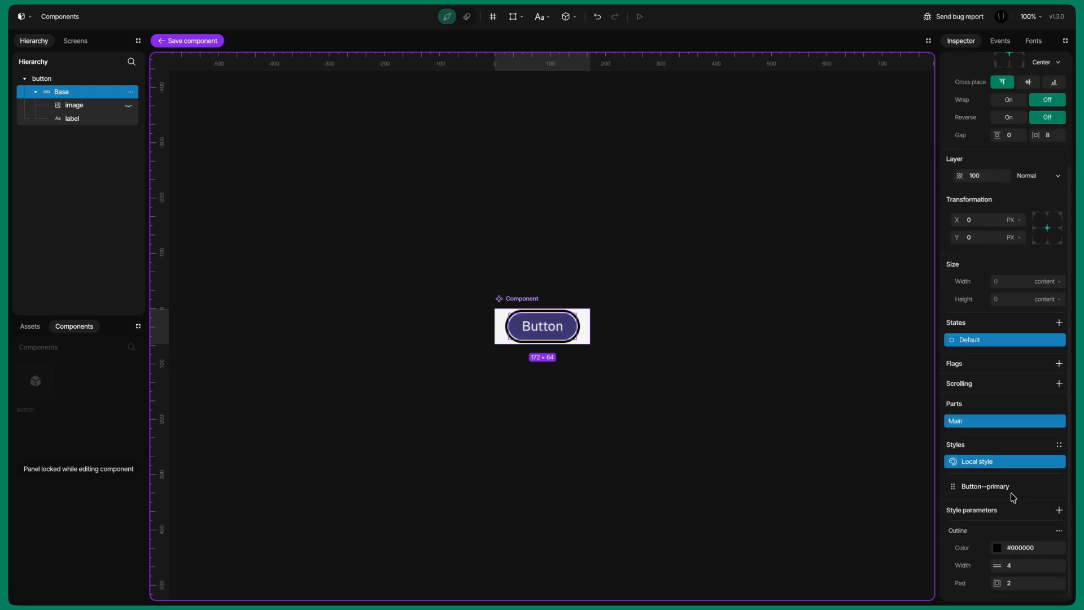
left_click(997, 548)
left_click_drag(953, 490, 888, 482)
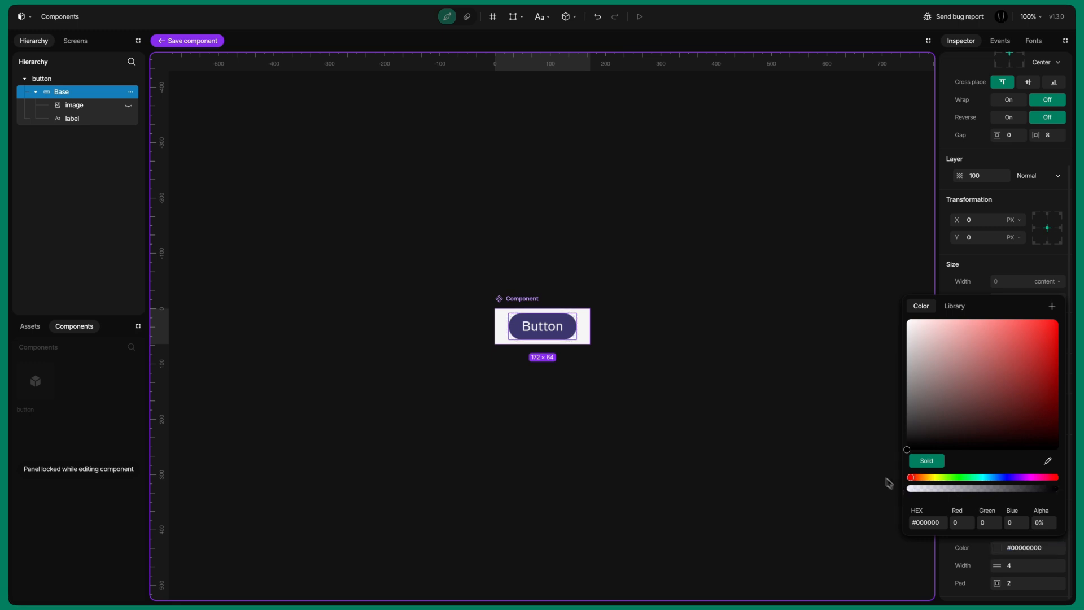
left_click(846, 440)
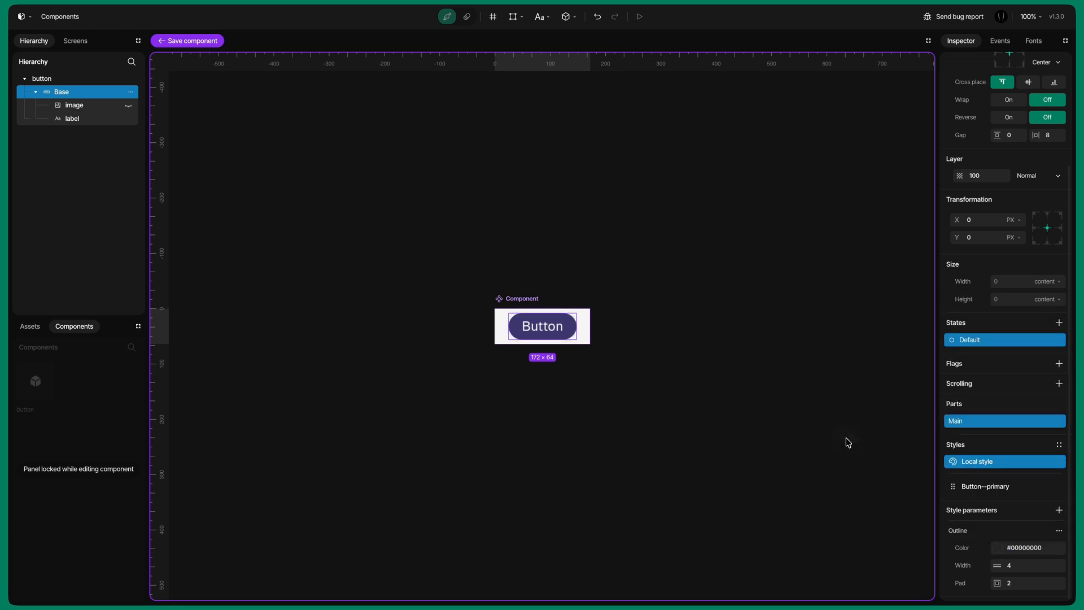
left_click(182, 41)
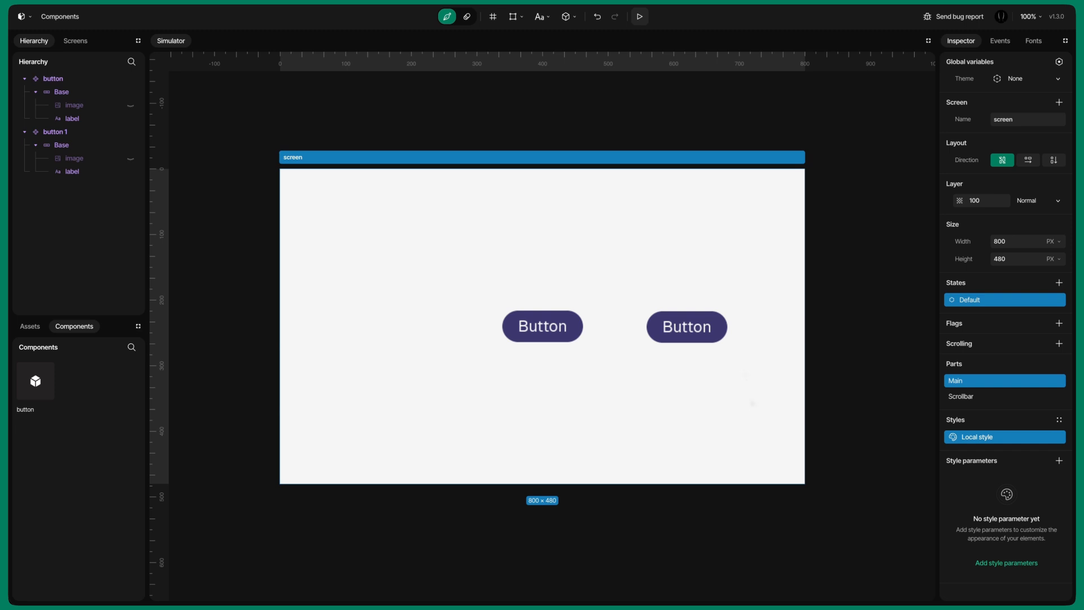
Step: Add a Background style override to the second instance's Base with a 24 px radius
left_click(680, 349)
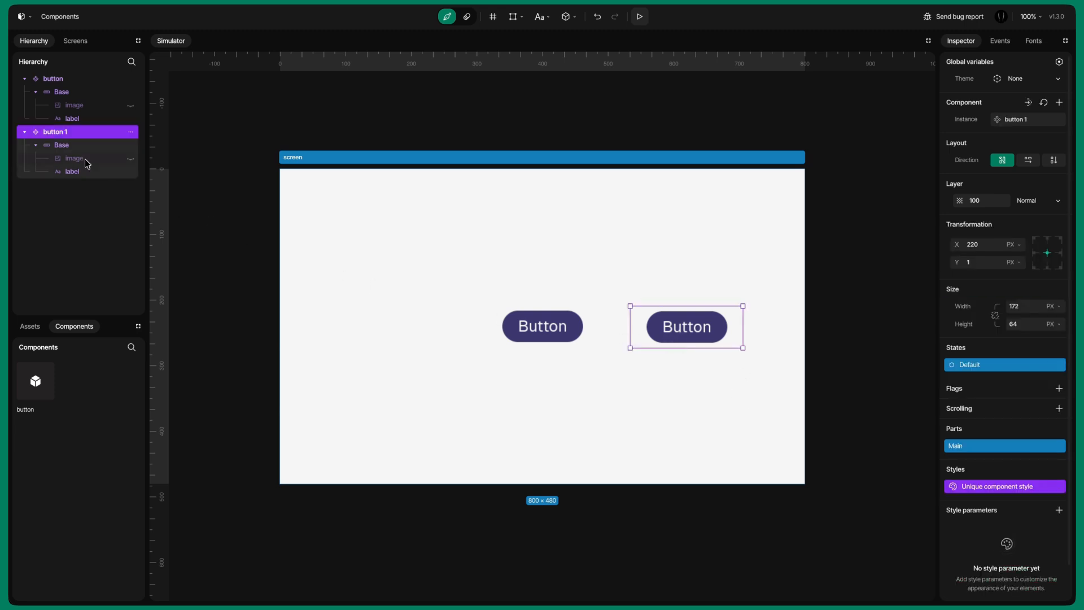
left_click(85, 148)
scroll(1005, 395, "down", 5)
left_click(1059, 474)
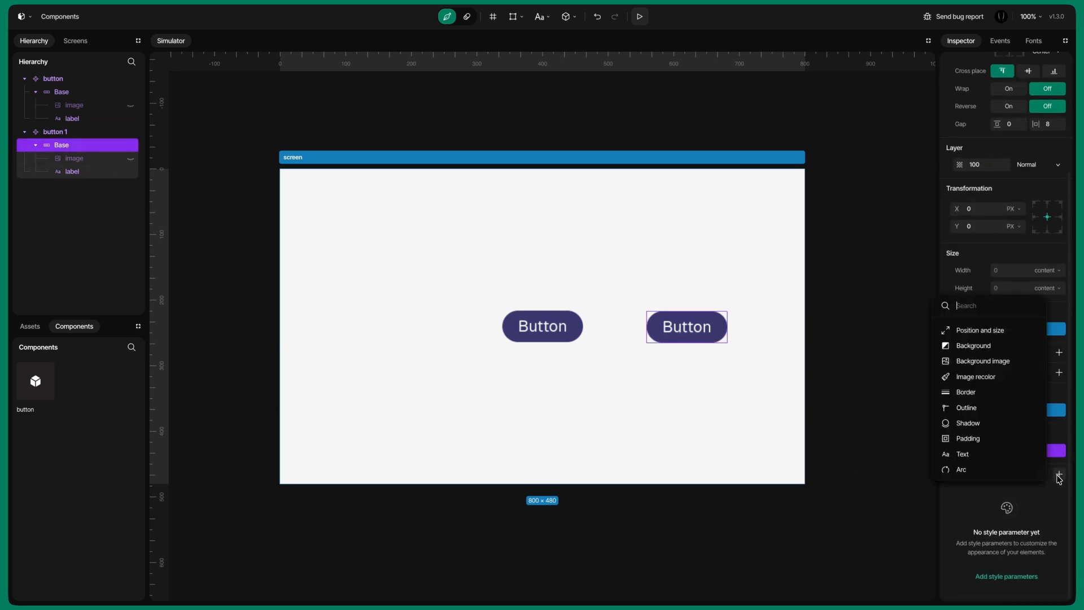
left_click(970, 348)
left_click(1010, 583)
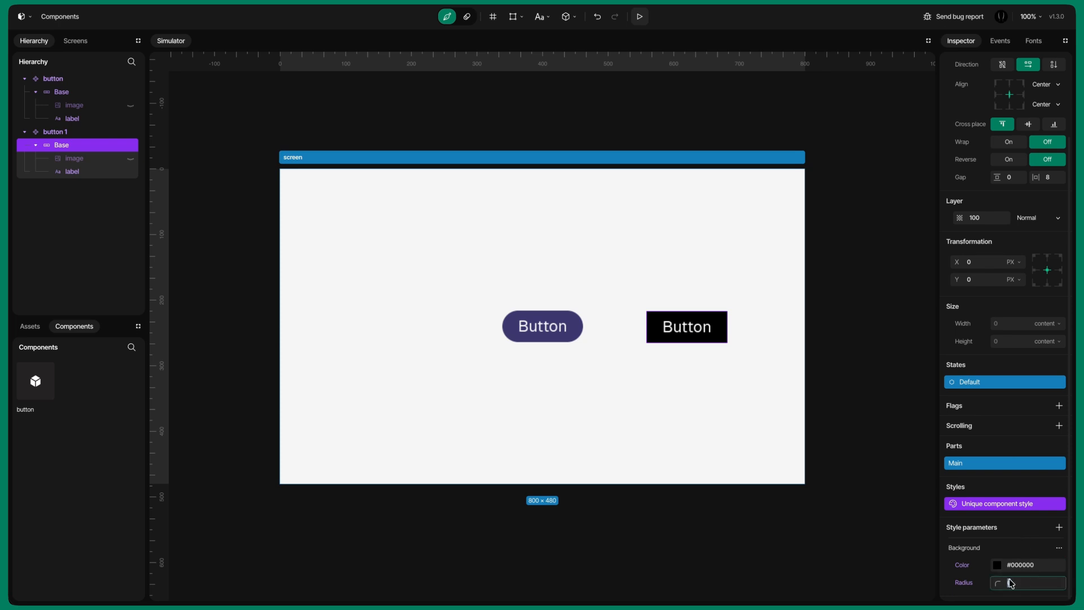
type("24")
Step: Change the second instance's label text to Save
left_click(91, 173)
scroll(1007, 528, "down", 3)
left_click_drag(1017, 351, 992, 353)
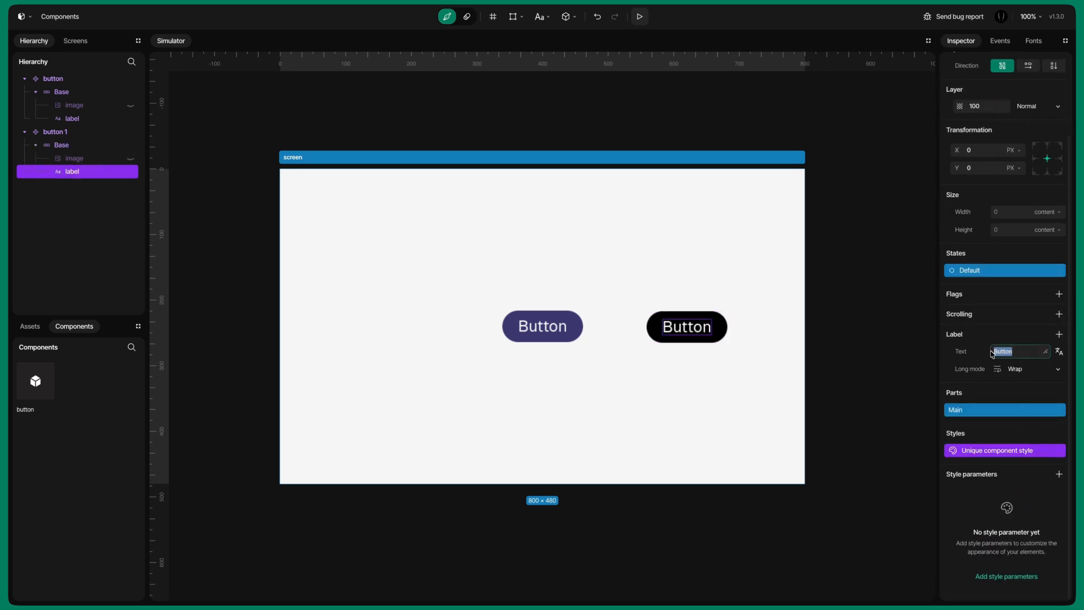
type("Save")
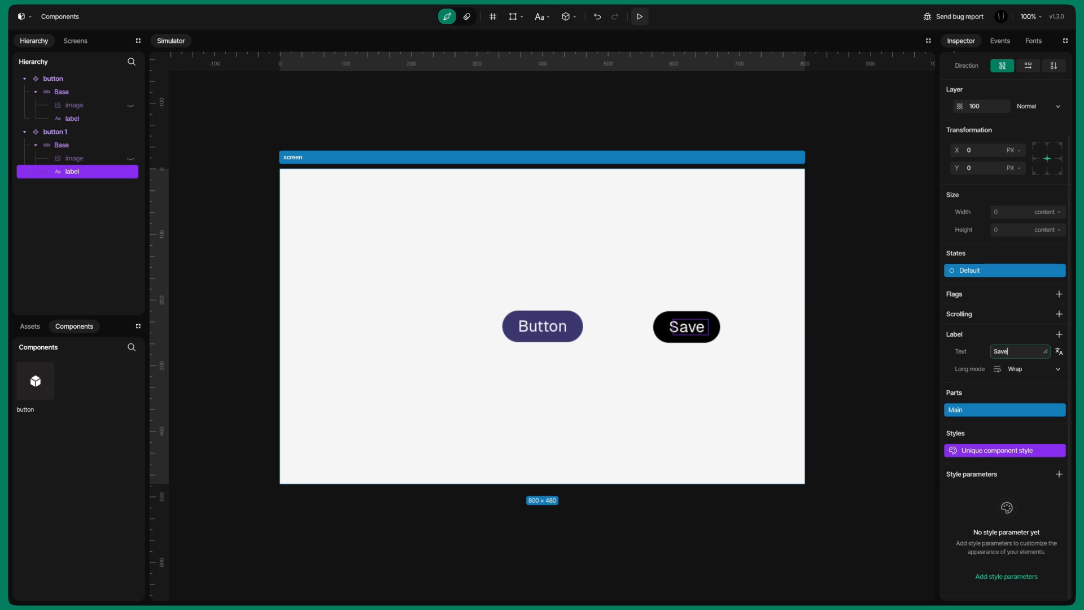
left_click(948, 366)
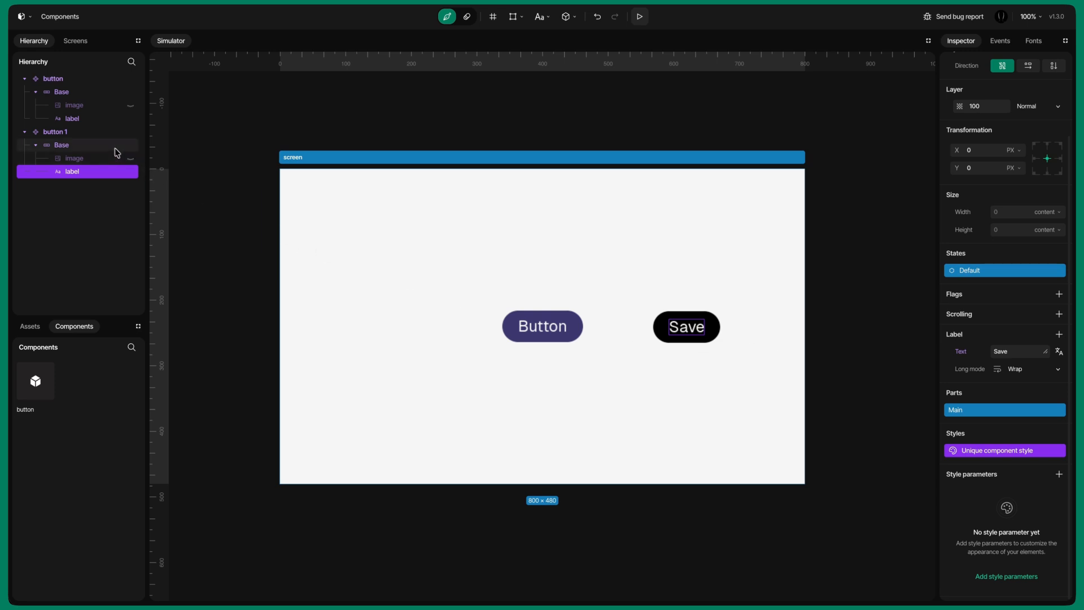
Step: Review the style overrides on the second instance's Base
left_click(110, 148)
scroll(953, 399, "down", 3)
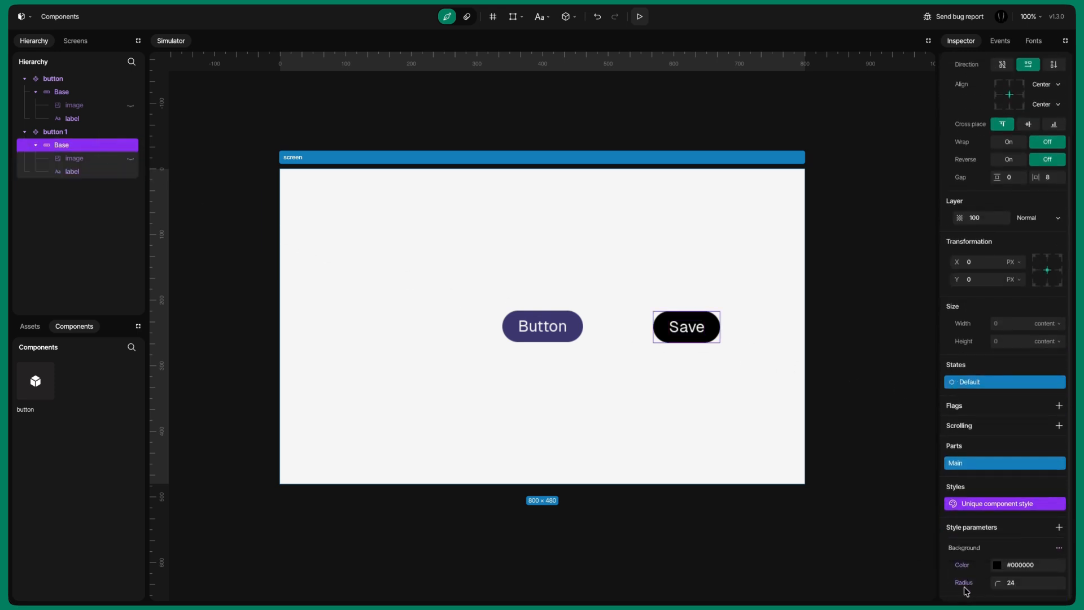
left_click(883, 512)
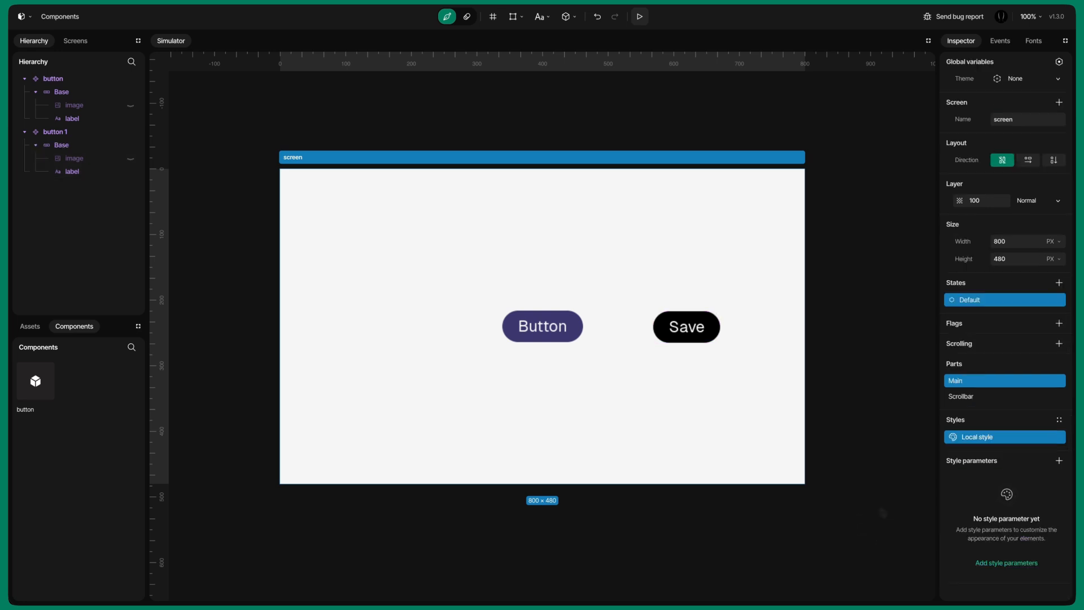
Step: Open the second instance's source component for editing, then exit the component editor
left_click(685, 345)
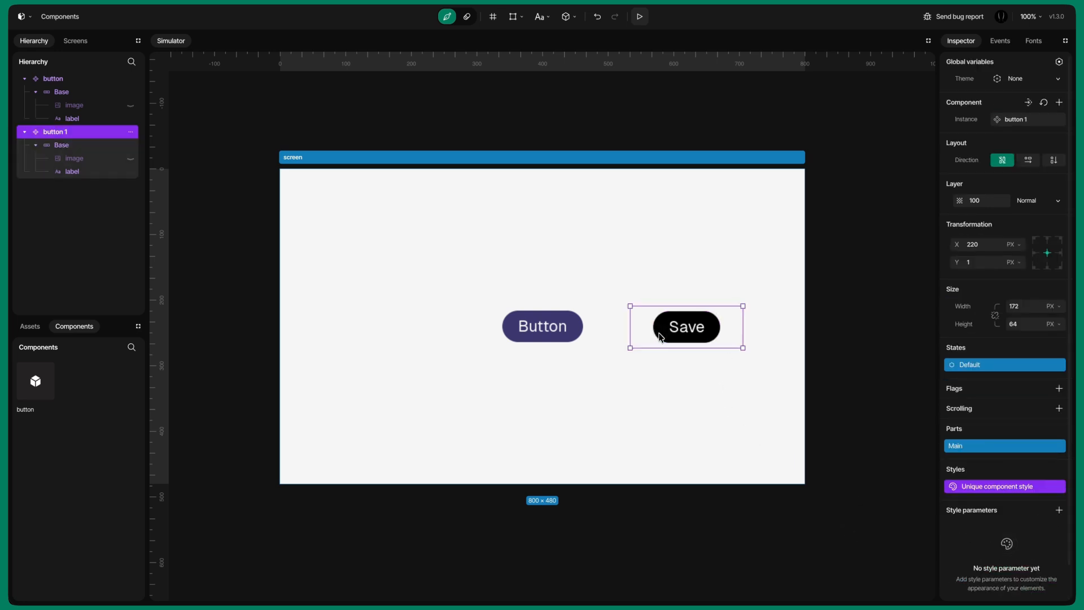
left_click(1027, 103)
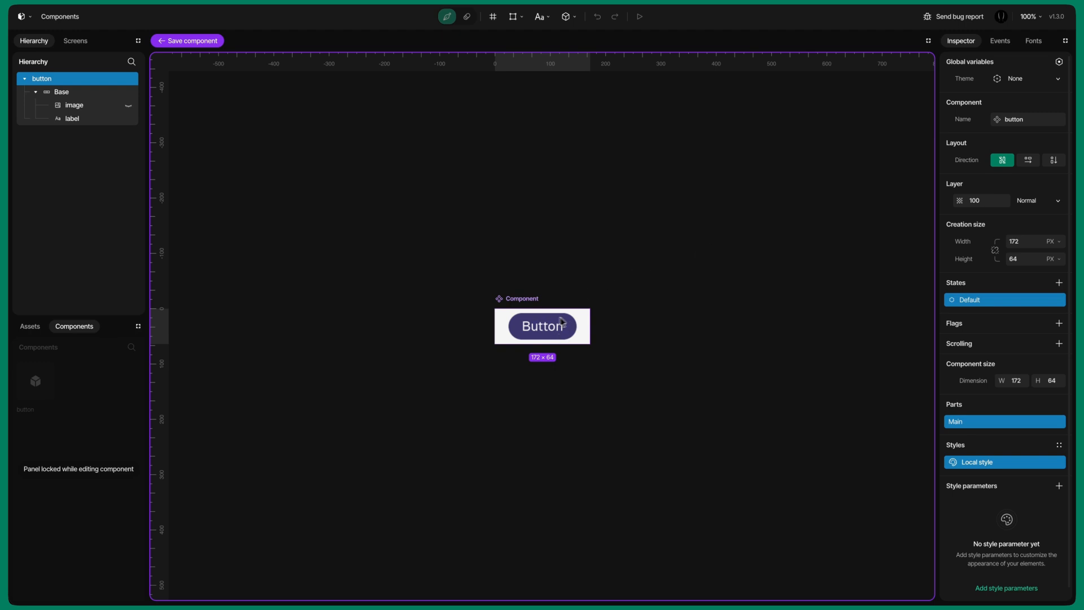
left_click(207, 43)
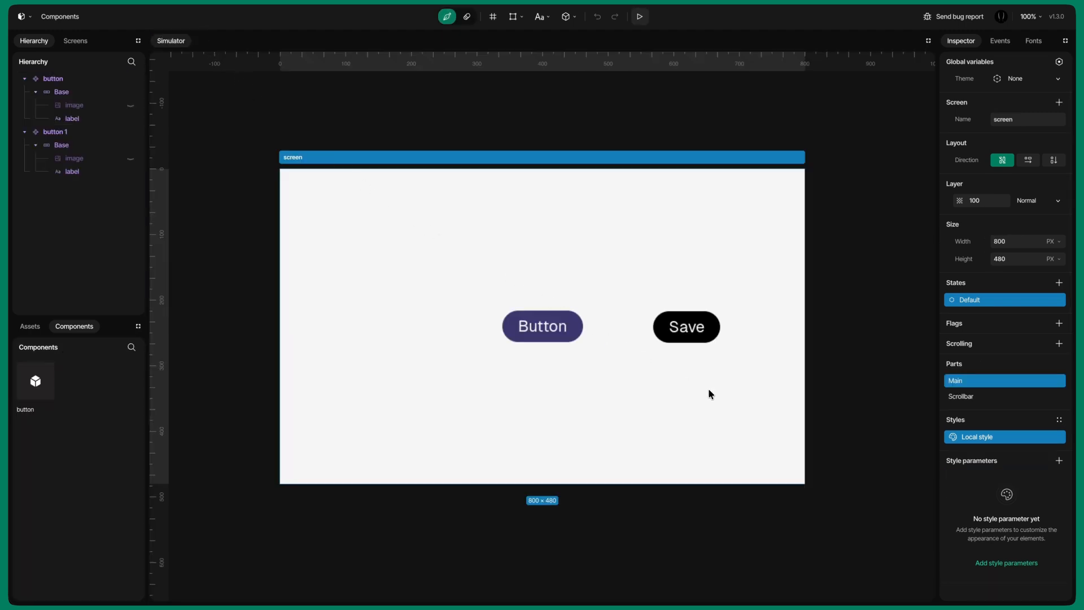
Step: Reset the second instance's label and Base overrides back to the component defaults
left_click(68, 173)
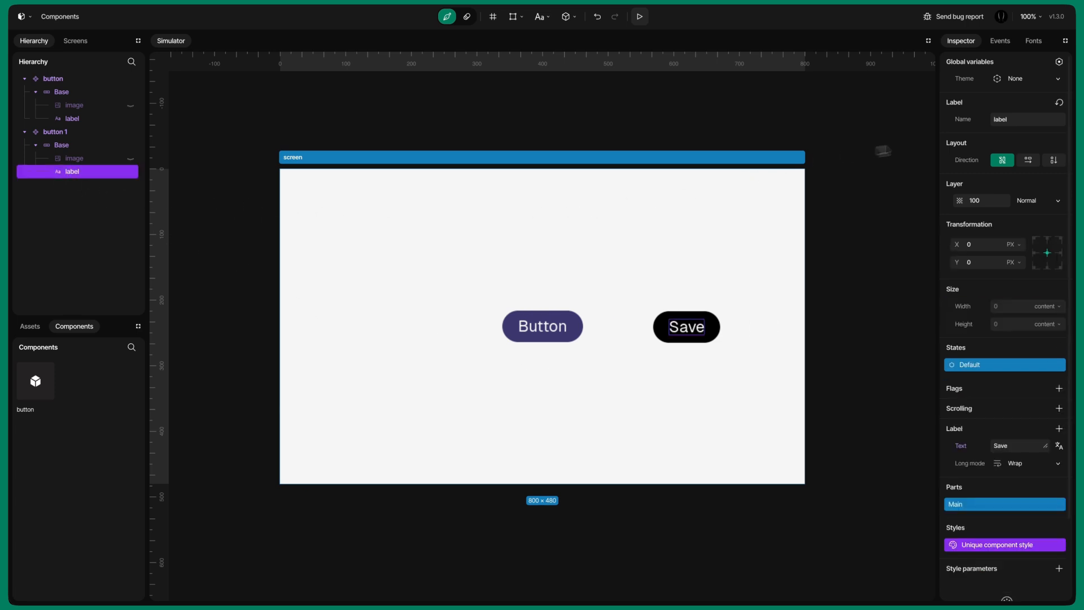
left_click(1060, 103)
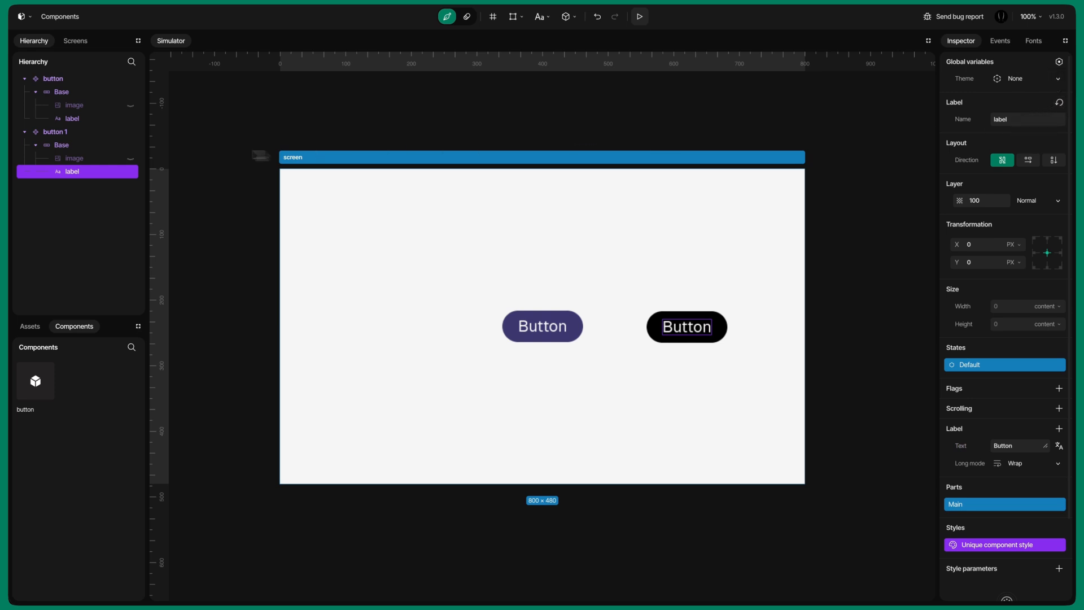
left_click(90, 148)
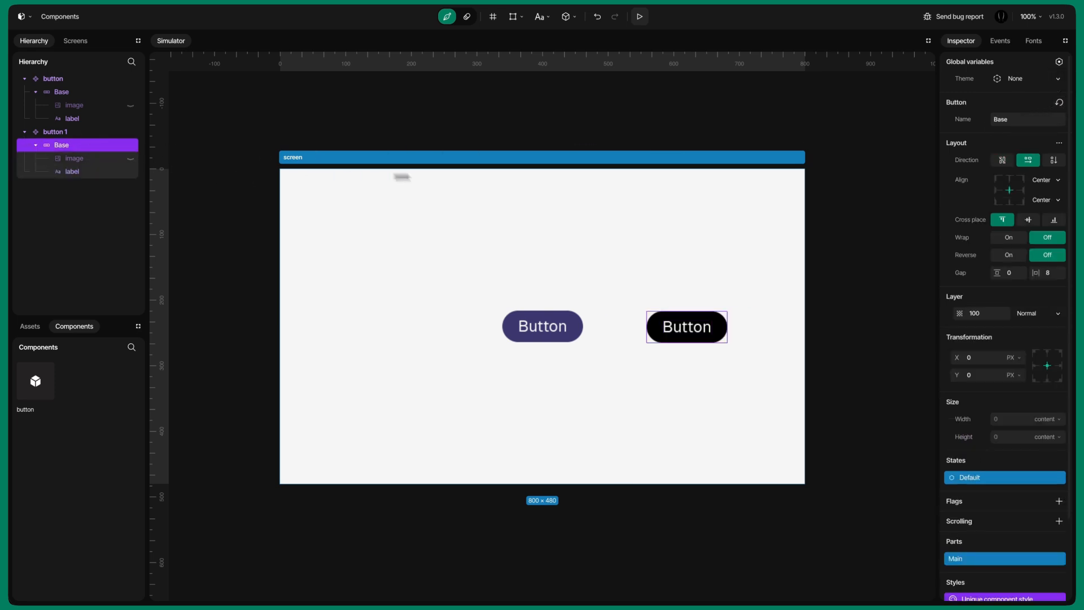
left_click(1059, 103)
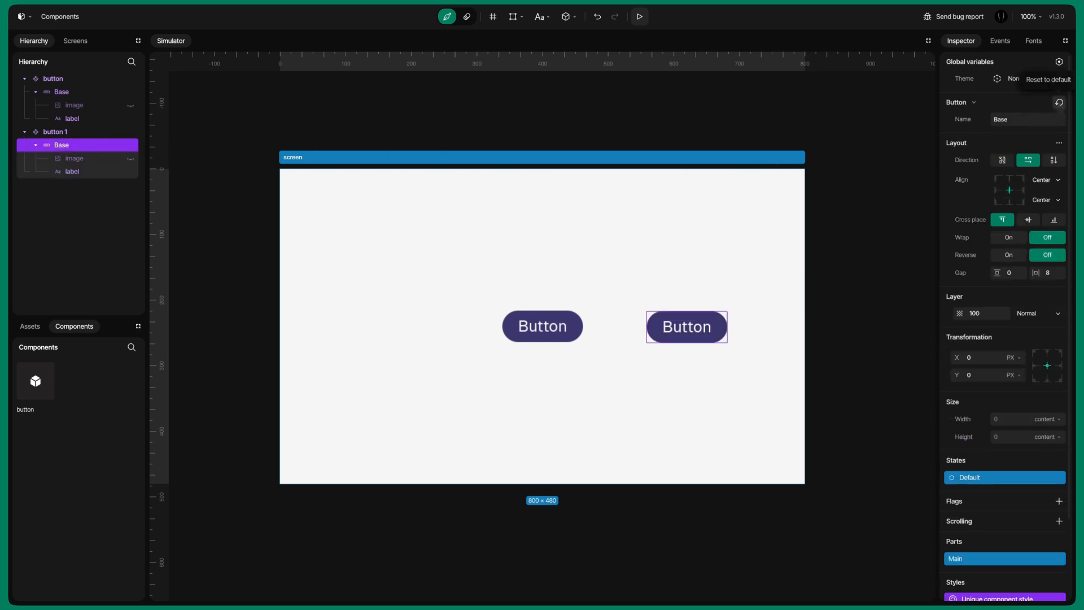
left_click(837, 376)
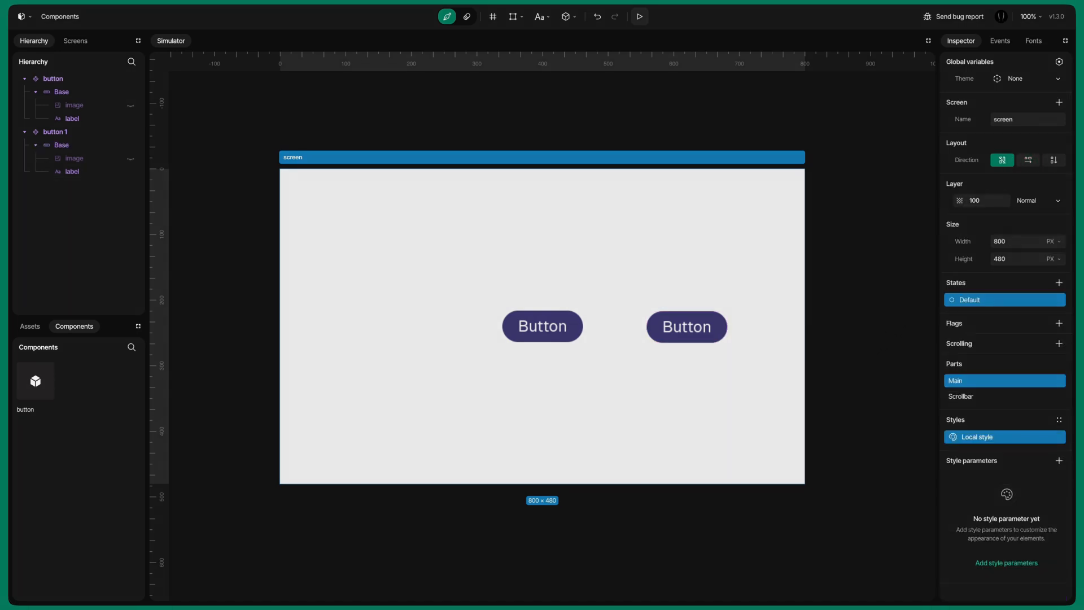